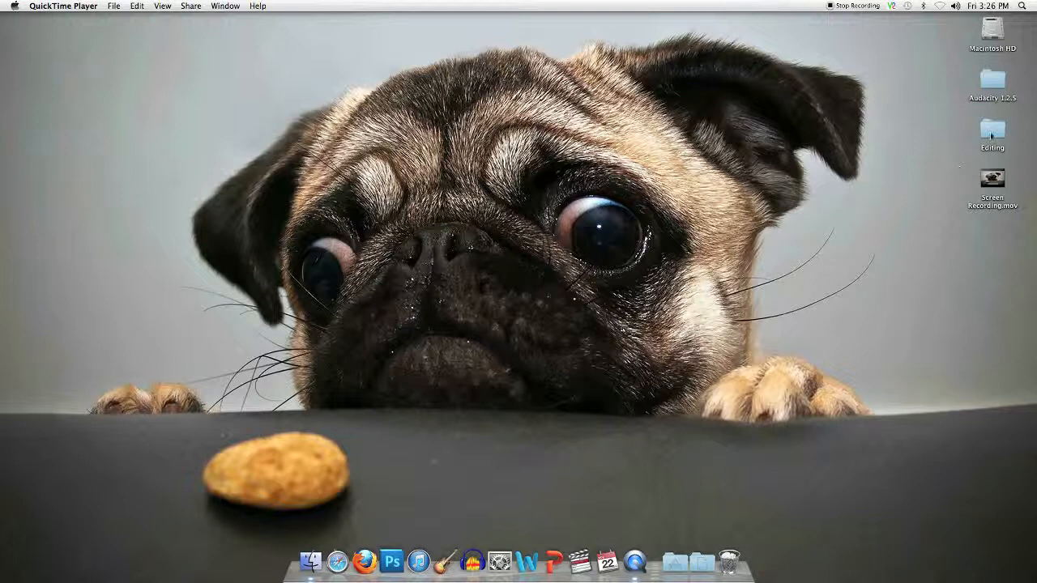
- Open the Editing folder and Quick Look the raw audio clip 01-01.WAV
{"action": "double_click", "coordinate": [993, 132]}
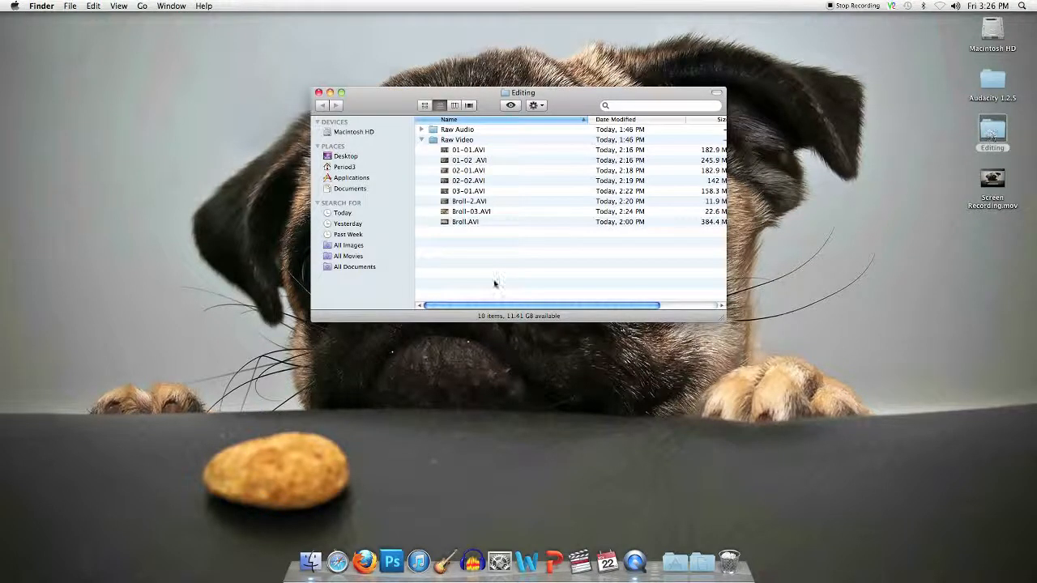
{"action": "left_click", "coordinate": [422, 140]}
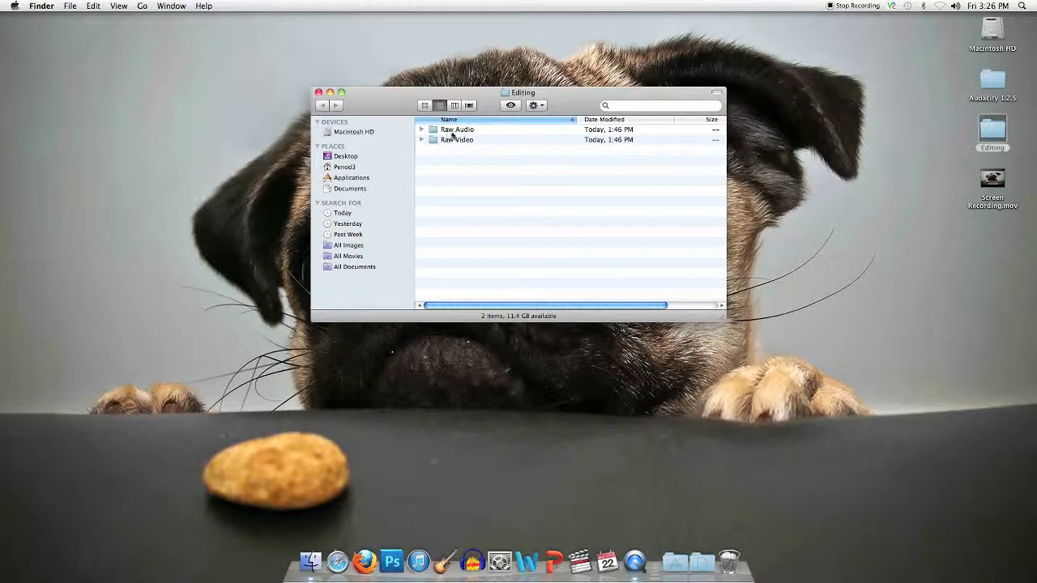
{"action": "left_click", "coordinate": [422, 131]}
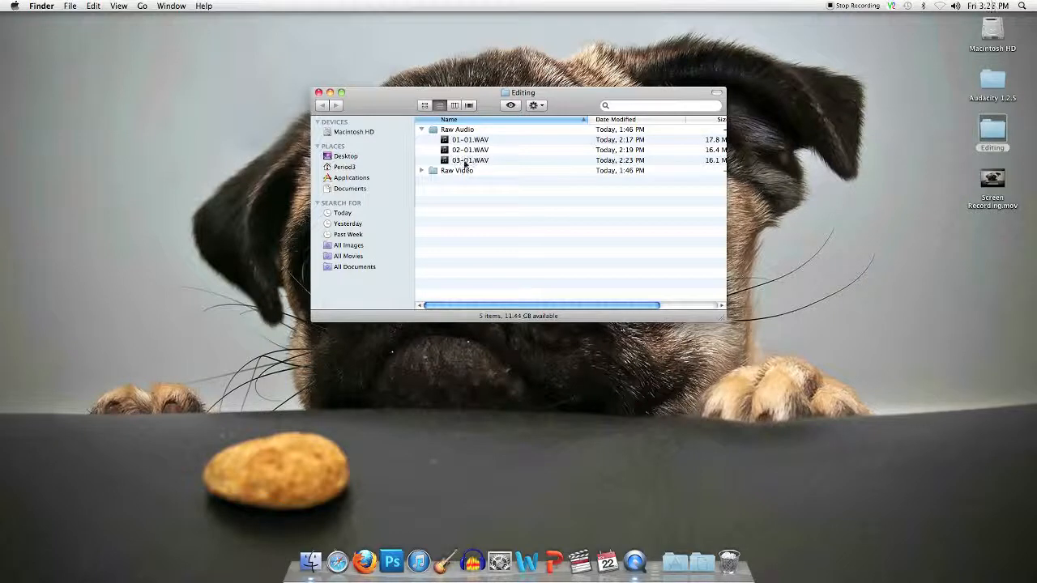
{"action": "left_click", "coordinate": [446, 141]}
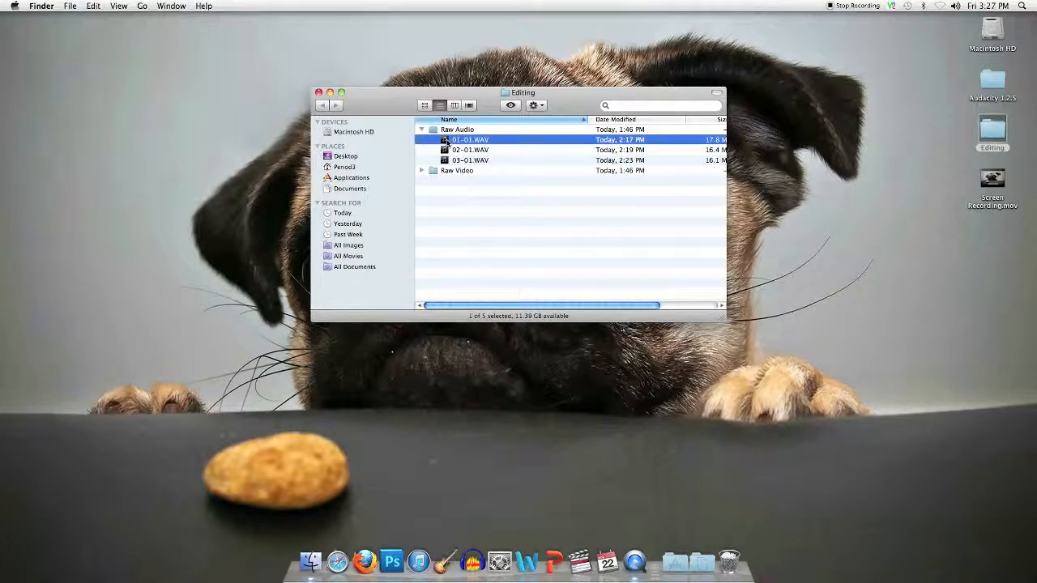
{"action": "key", "text": "space"}
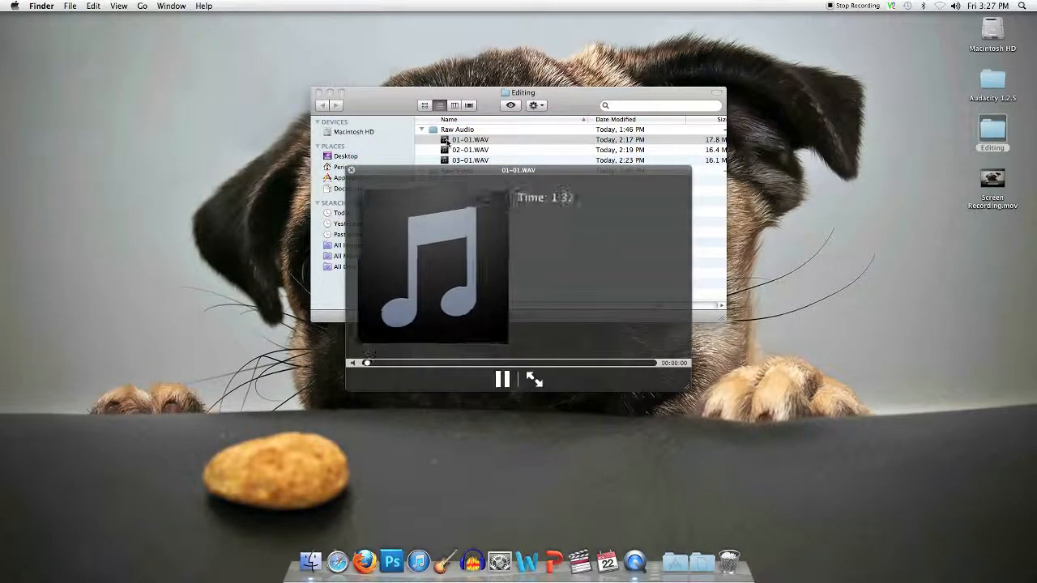
{"action": "key", "text": "space"}
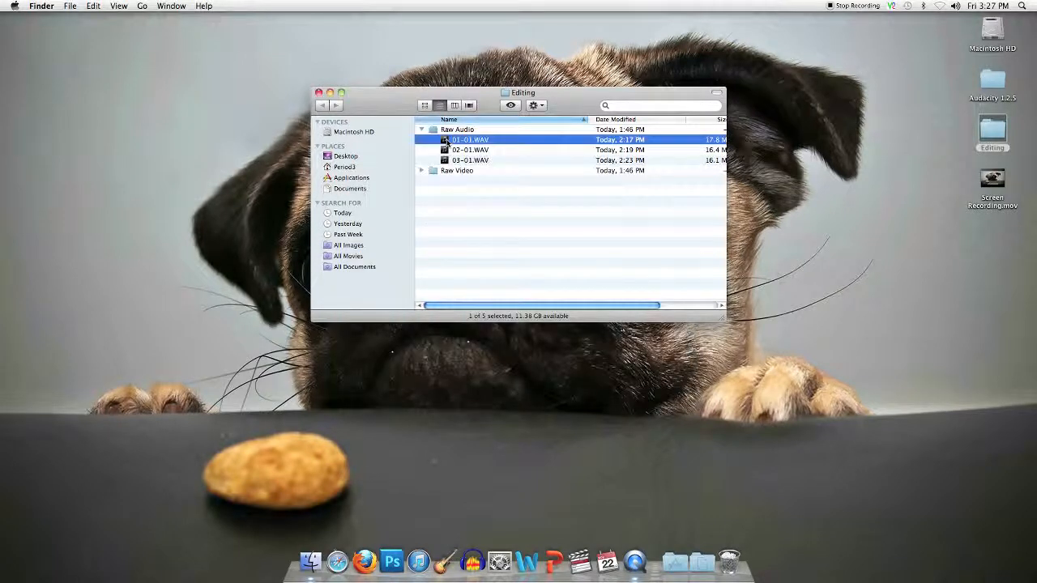
- Expand Raw Video and Quick Look 01-01.AVI, leaving the Raw Video clips listed
{"action": "left_click", "coordinate": [421, 130]}
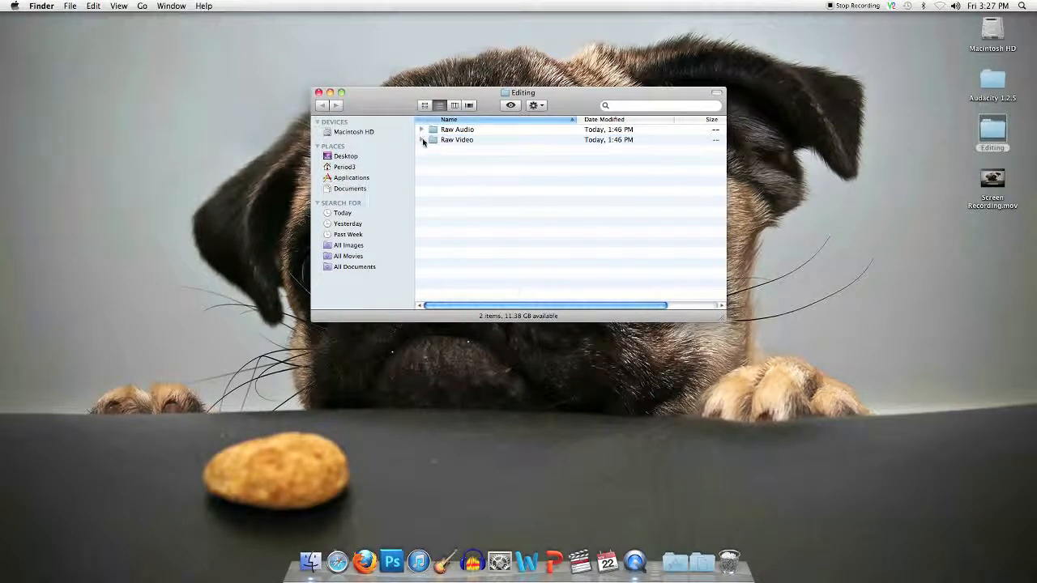
{"action": "left_click", "coordinate": [422, 140]}
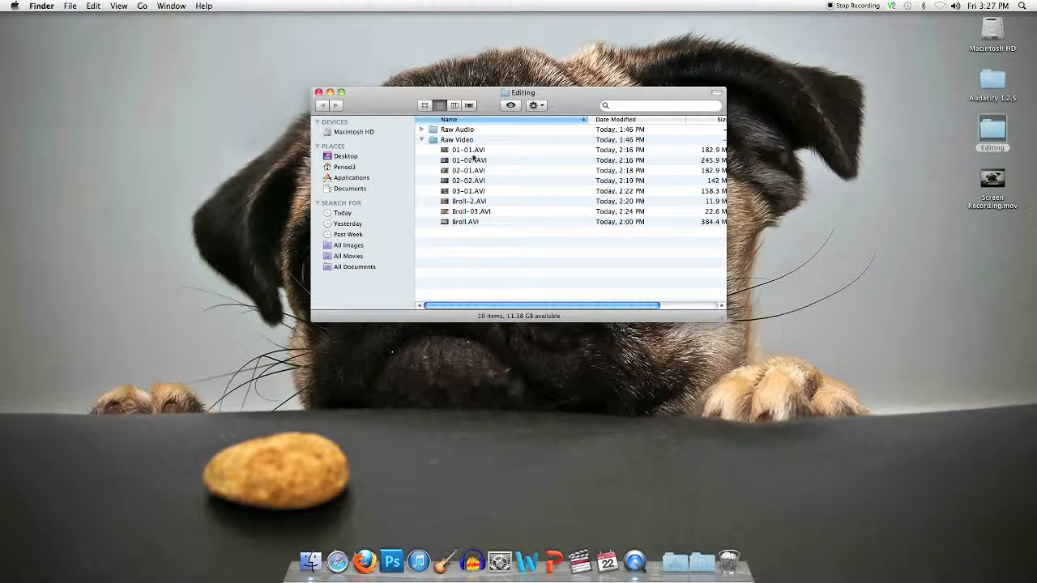
{"action": "left_click", "coordinate": [447, 151]}
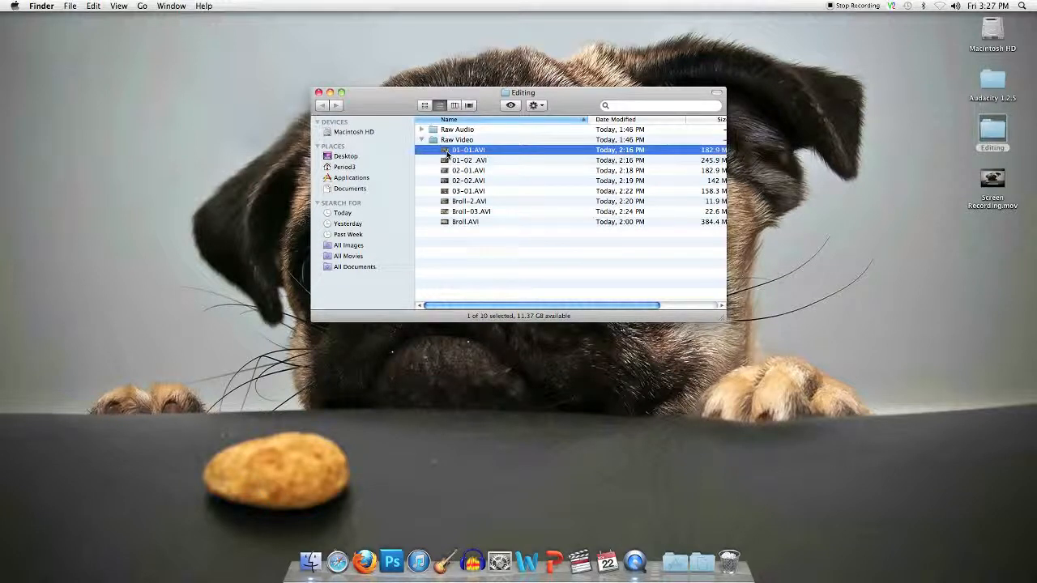
{"action": "key", "text": "space"}
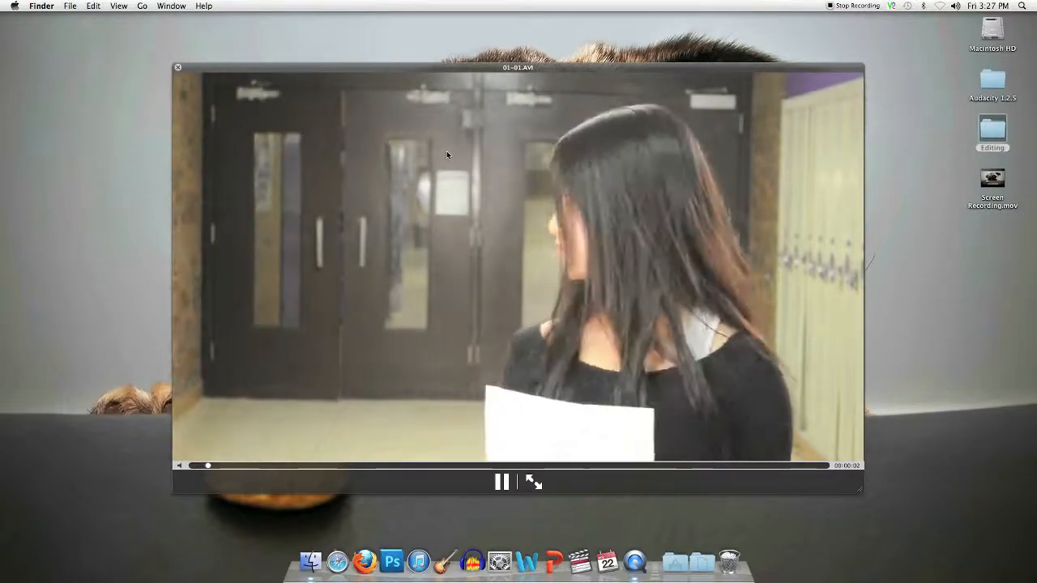
{"action": "key", "text": "space"}
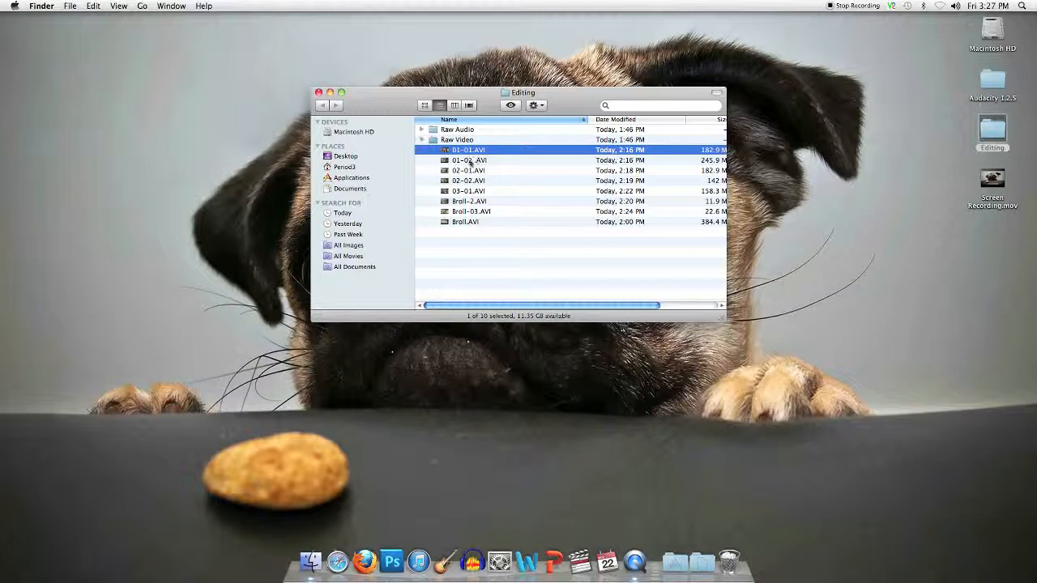
{"action": "left_click", "coordinate": [422, 140]}
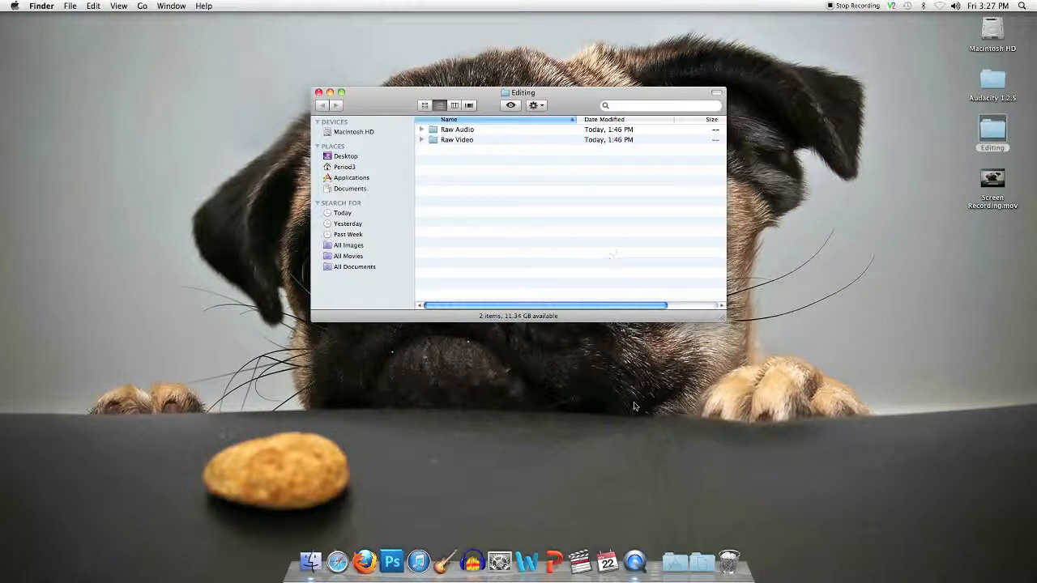
{"action": "left_click", "coordinate": [422, 140]}
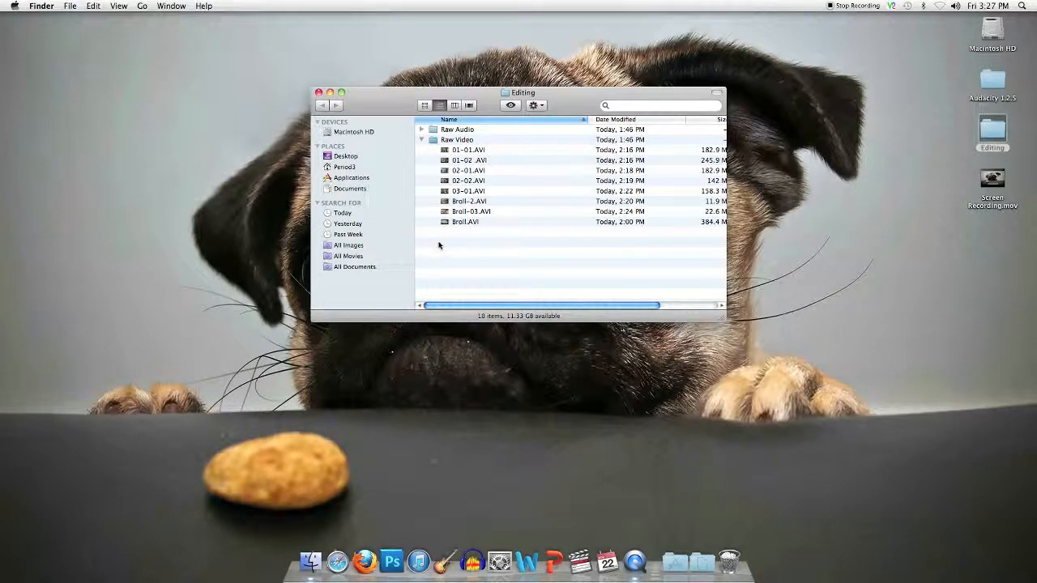
- Add a new folder named 'Converted Video' inside Editing
{"action": "left_click", "coordinate": [72, 6]}
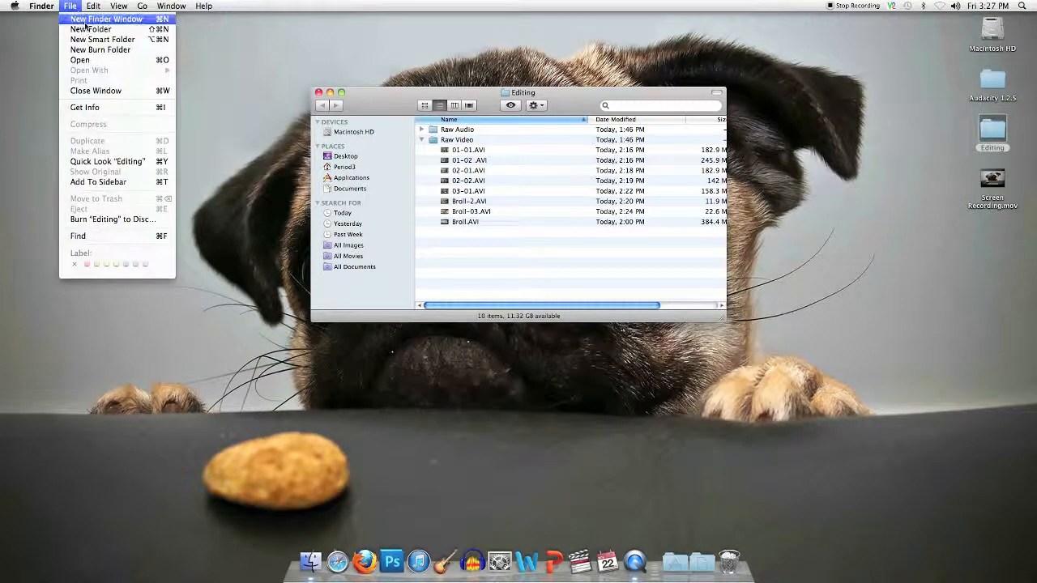
{"action": "left_click", "coordinate": [91, 31]}
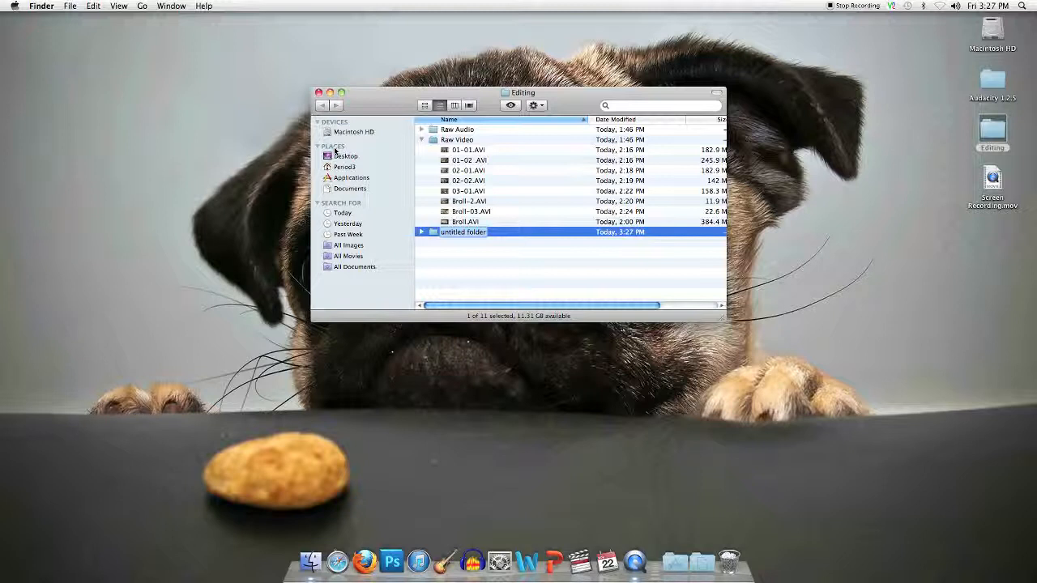
{"action": "type", "text": "Conv"}
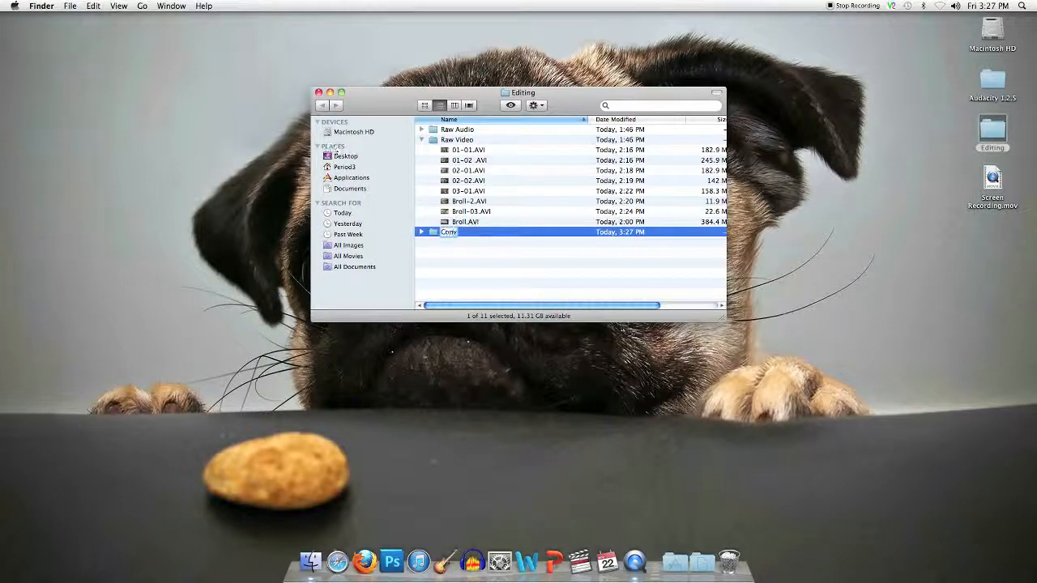
{"action": "type", "text": "erted Video"}
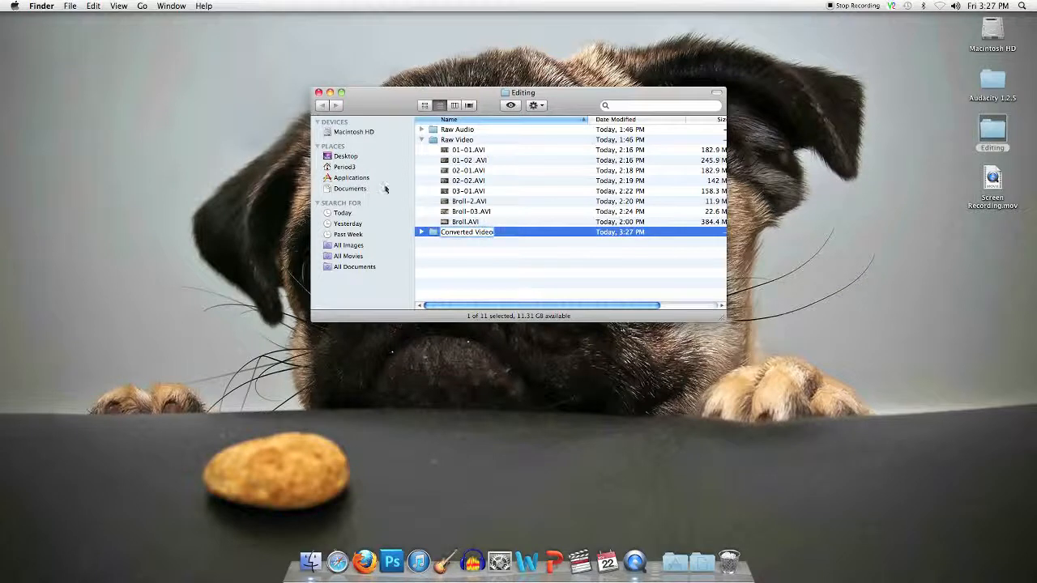
{"action": "left_click", "coordinate": [431, 269]}
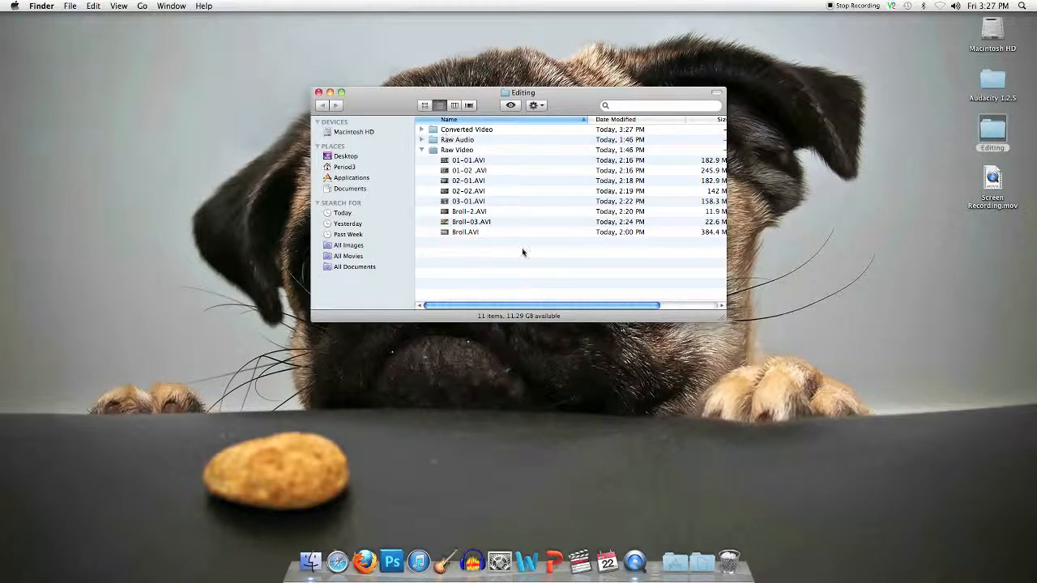
- Launch MPEG Streamclip from Applications and place it beside the Editing window
{"action": "left_click", "coordinate": [671, 565]}
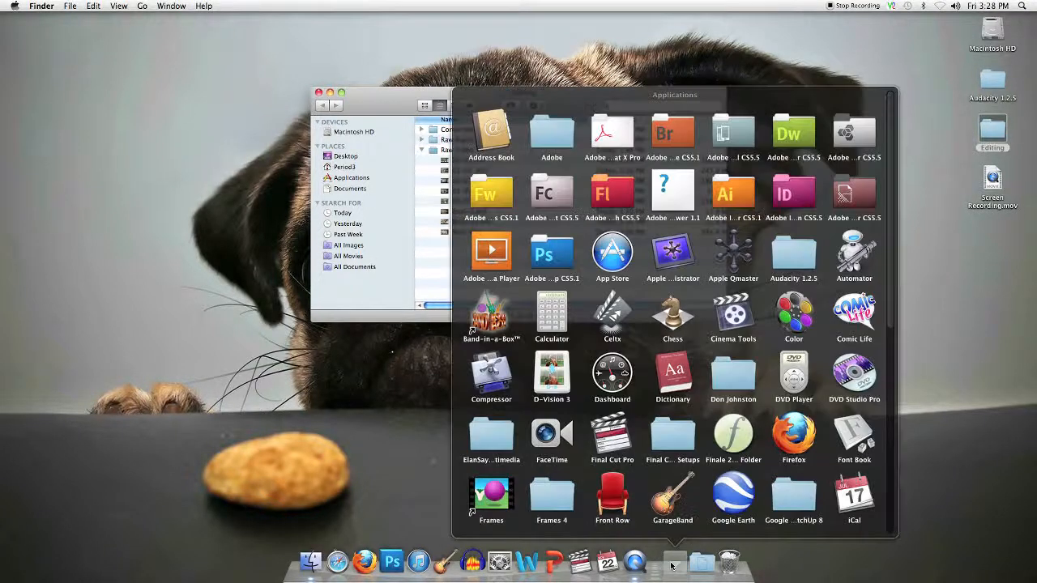
{"action": "scroll", "coordinate": [643, 474], "scroll_direction": "down", "scroll_amount": 5}
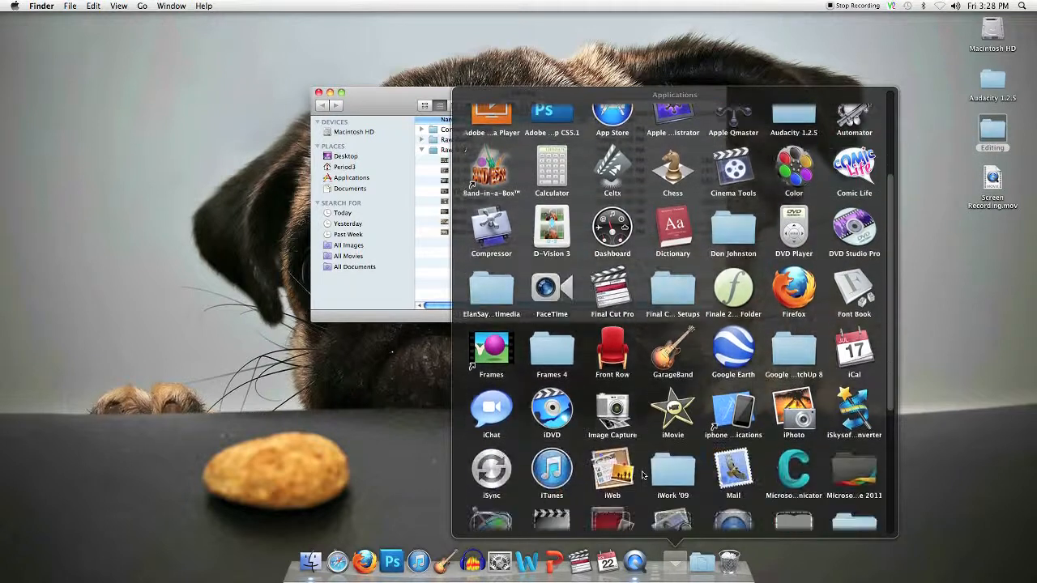
{"action": "scroll", "coordinate": [643, 474], "scroll_direction": "down", "scroll_amount": 2}
{"action": "left_click", "coordinate": [562, 406]}
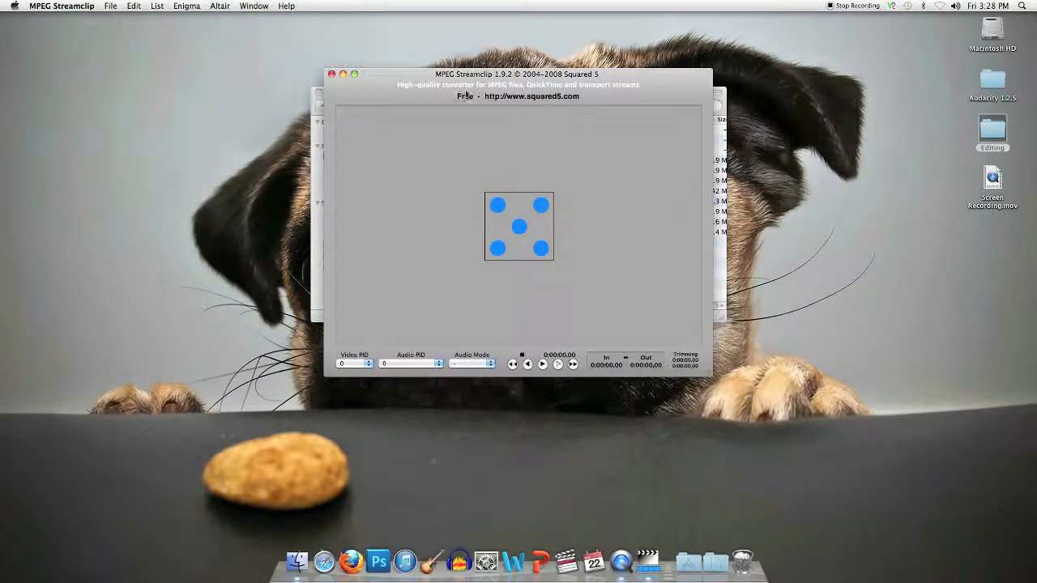
{"action": "left_click_drag", "start_coordinate": [470, 91], "coordinate": [204, 224]}
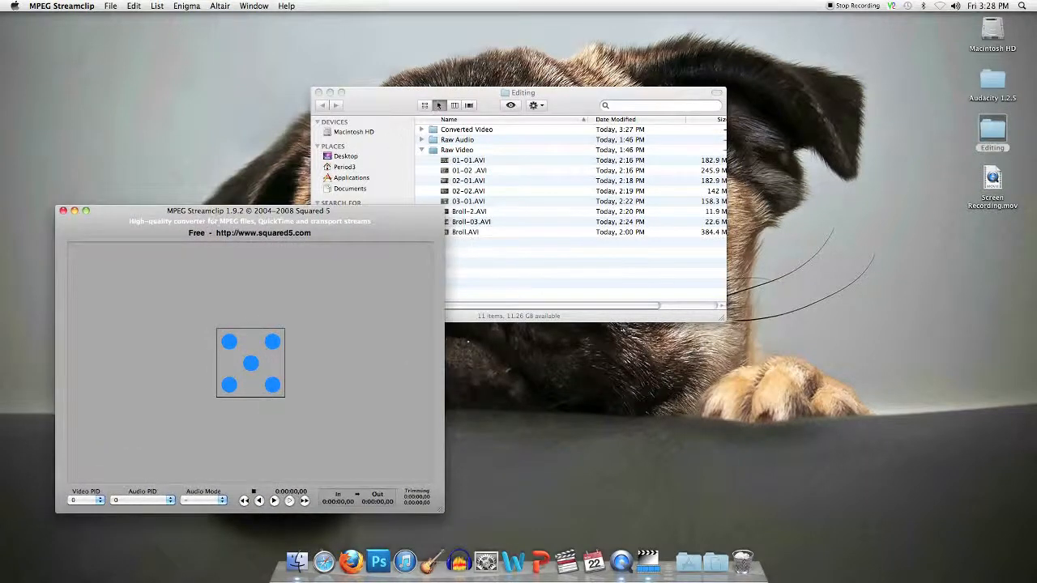
{"action": "left_click_drag", "start_coordinate": [393, 103], "coordinate": [568, 111]}
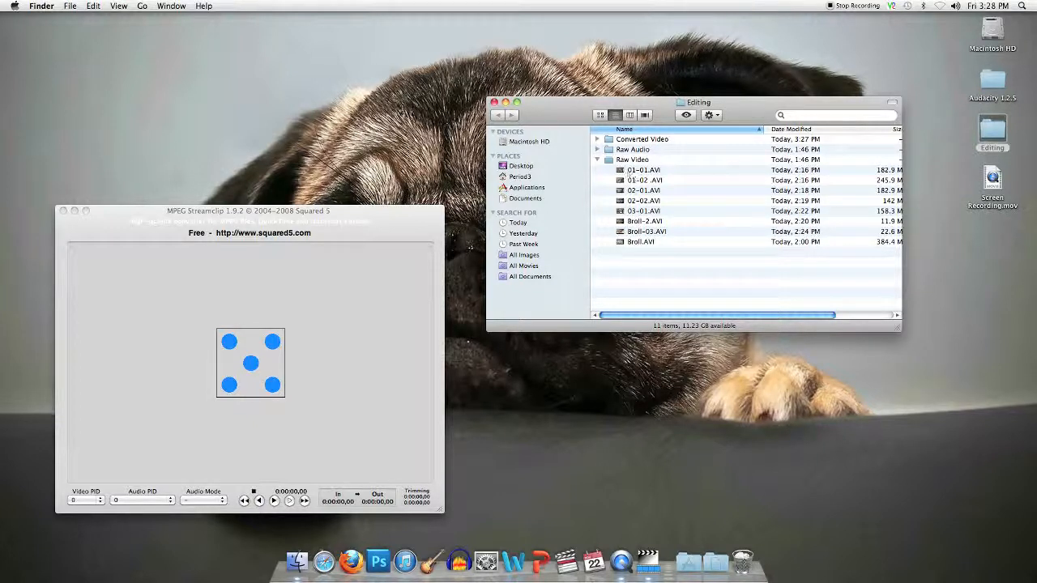
- Bring MPEG Streamclip to the front and open its empty Batch List
{"action": "left_click", "coordinate": [142, 8]}
{"action": "mouse_move", "coordinate": [93, 7]}
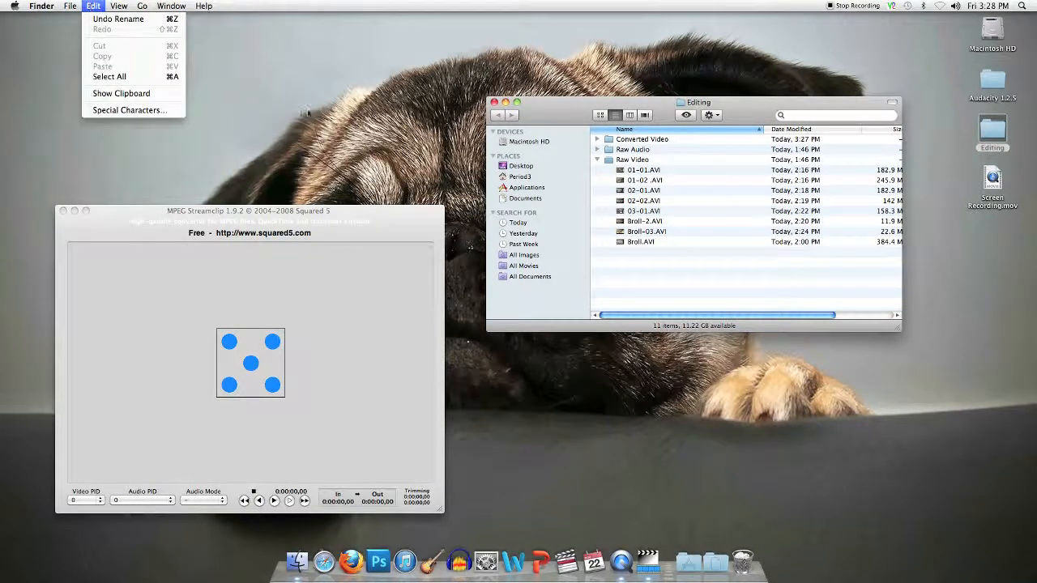
{"action": "left_click", "coordinate": [331, 226]}
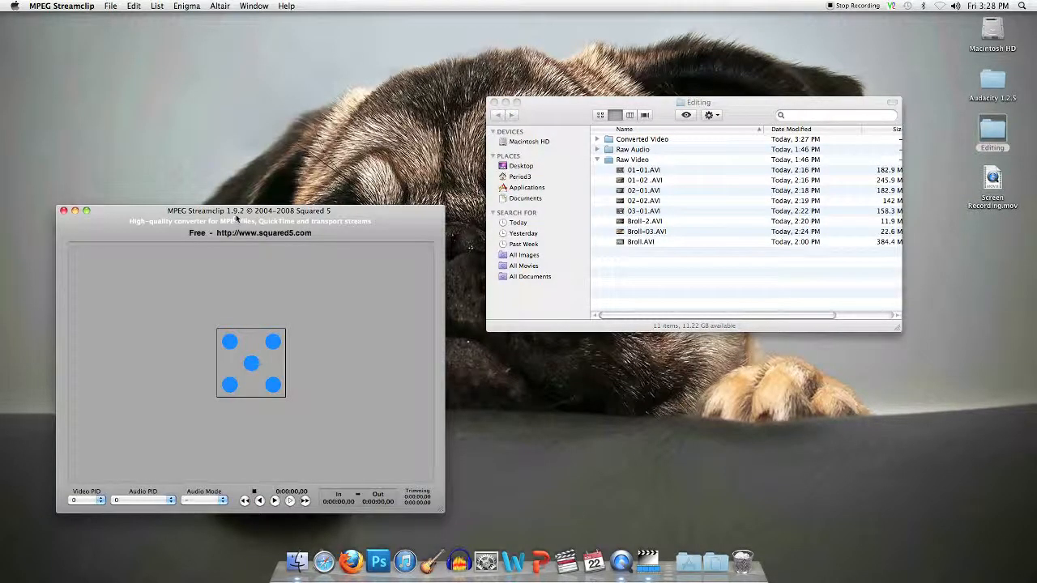
{"action": "left_click", "coordinate": [158, 6]}
{"action": "mouse_move", "coordinate": [133, 7]}
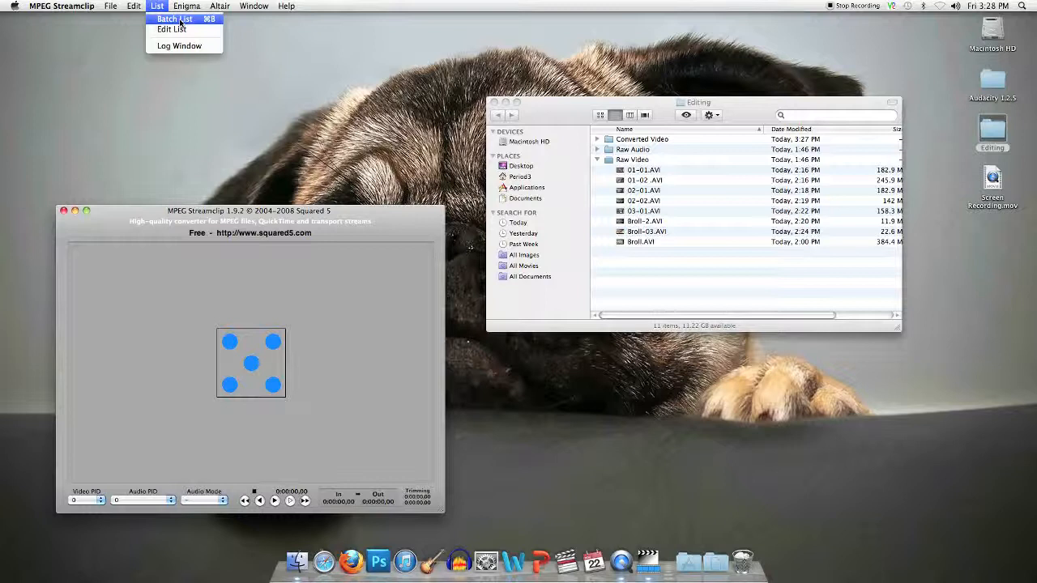
{"action": "left_click", "coordinate": [181, 22]}
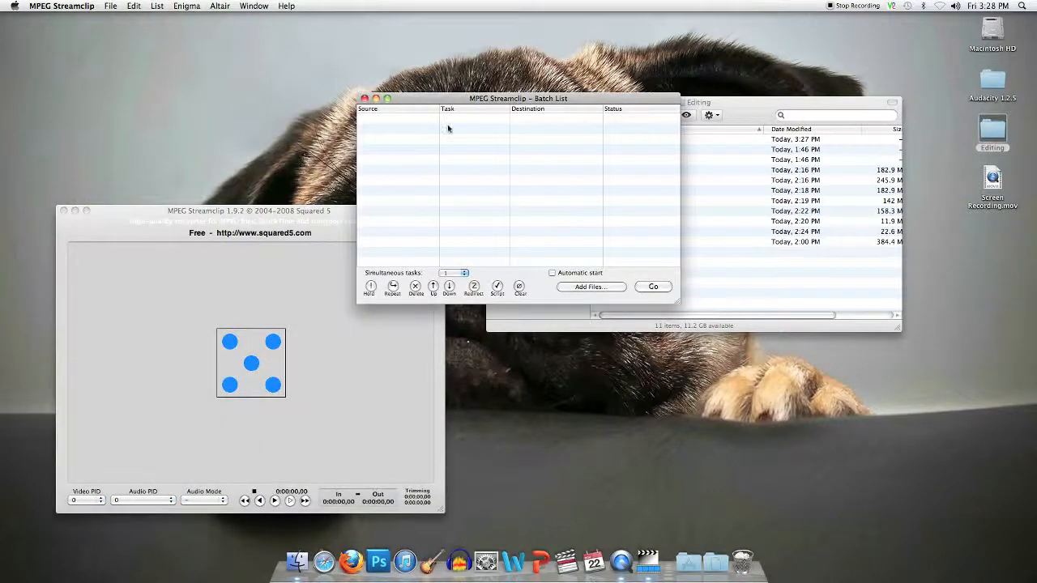
- Move the Batch List aside, browse Editing > Raw Video in Add Files, then cancel back to Finder
{"action": "left_click_drag", "start_coordinate": [498, 108], "coordinate": [274, 79]}
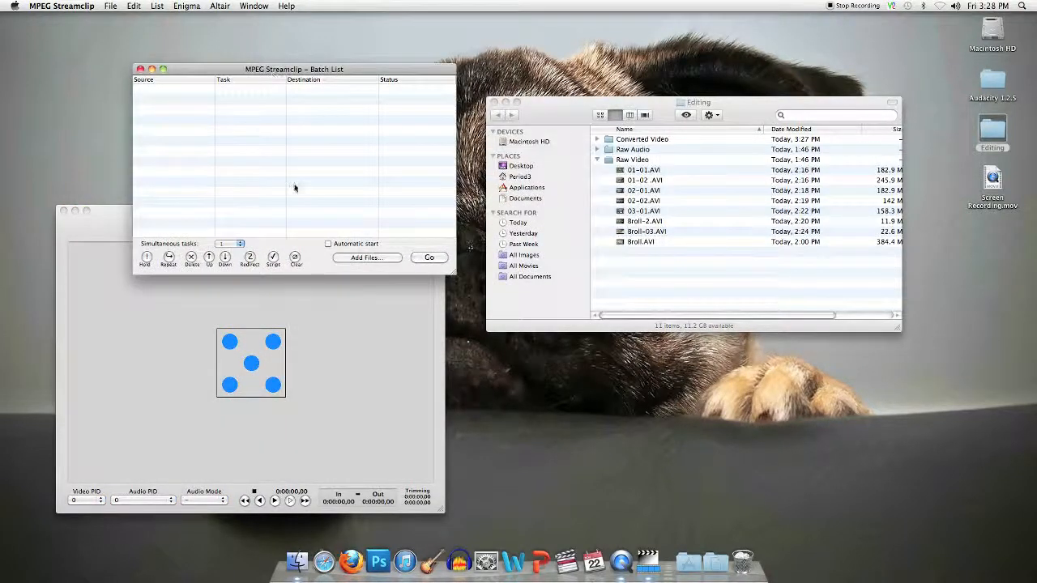
{"action": "left_click", "coordinate": [368, 258]}
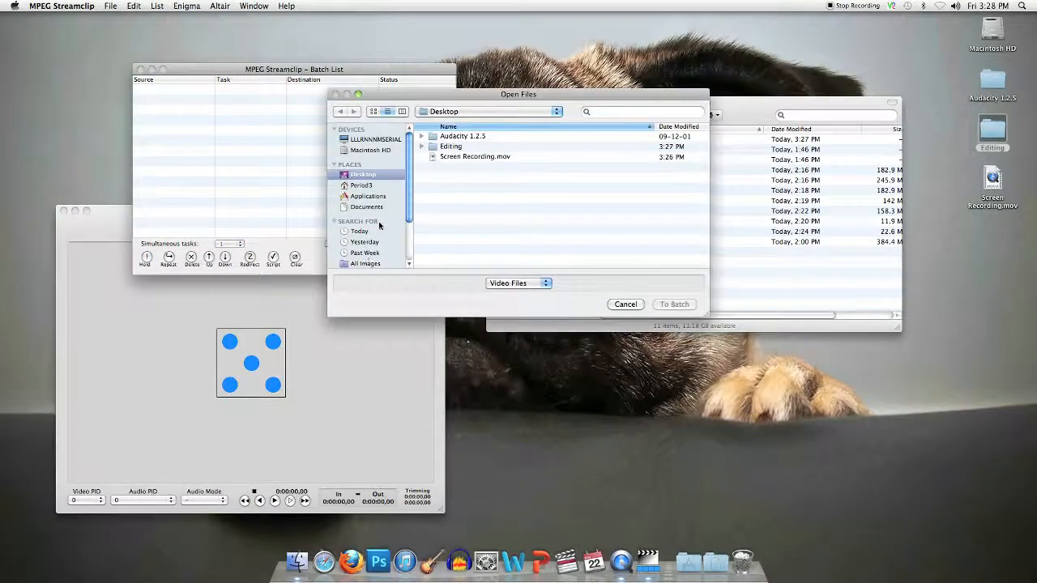
{"action": "left_click", "coordinate": [421, 147]}
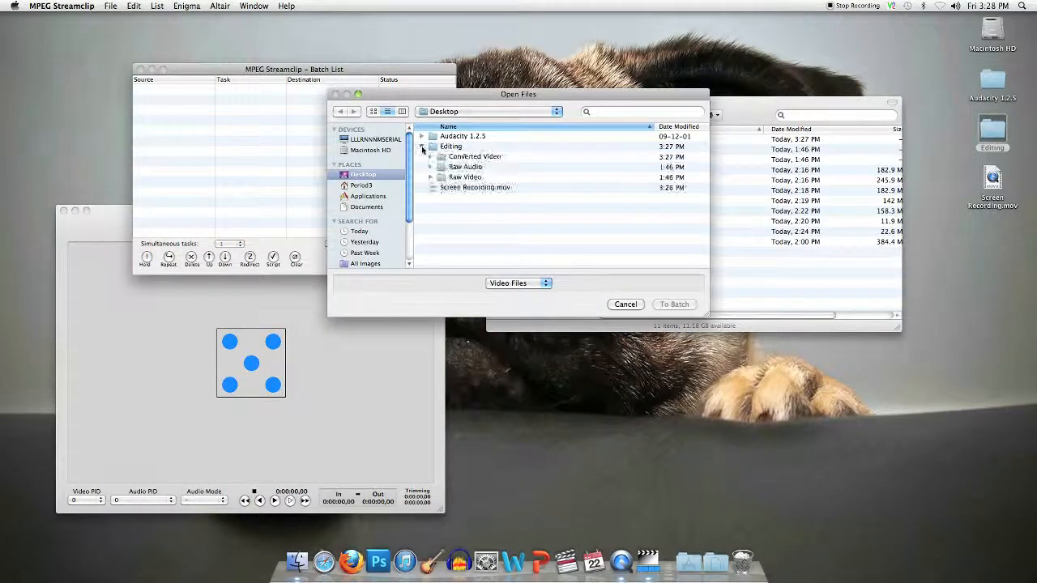
{"action": "left_click", "coordinate": [430, 177]}
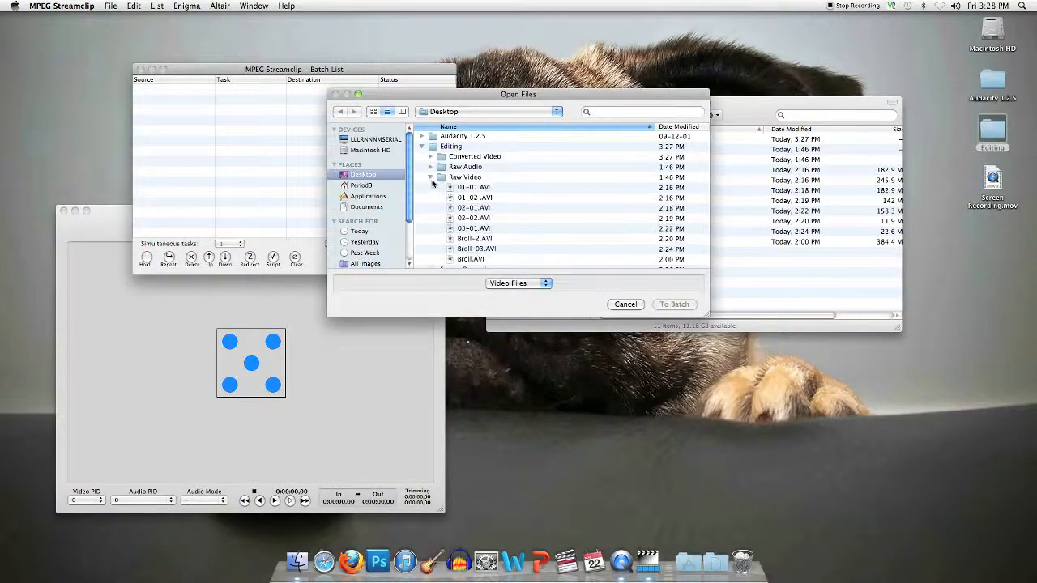
{"action": "left_click", "coordinate": [624, 306]}
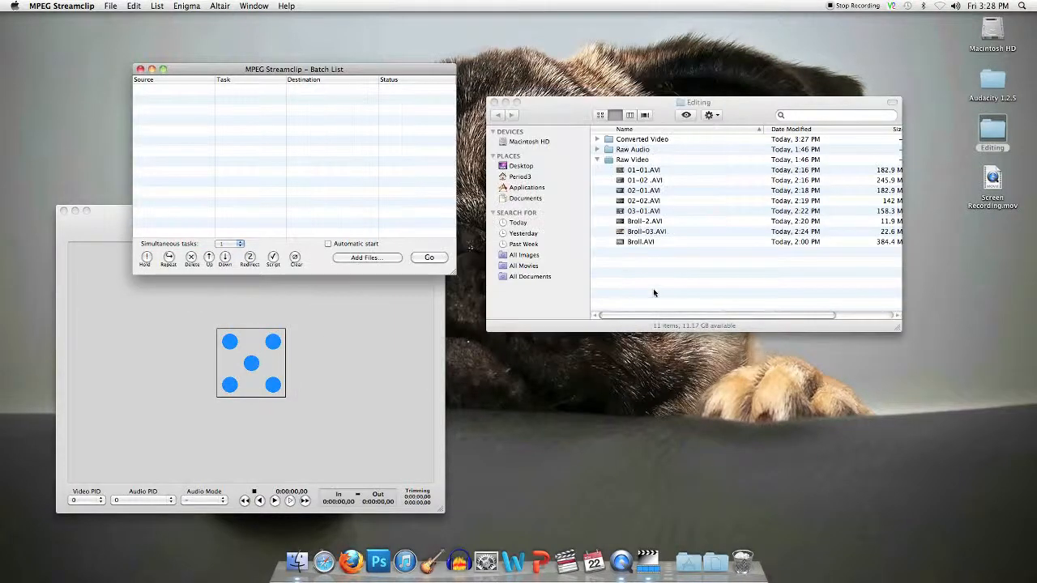
{"action": "left_click", "coordinate": [624, 185]}
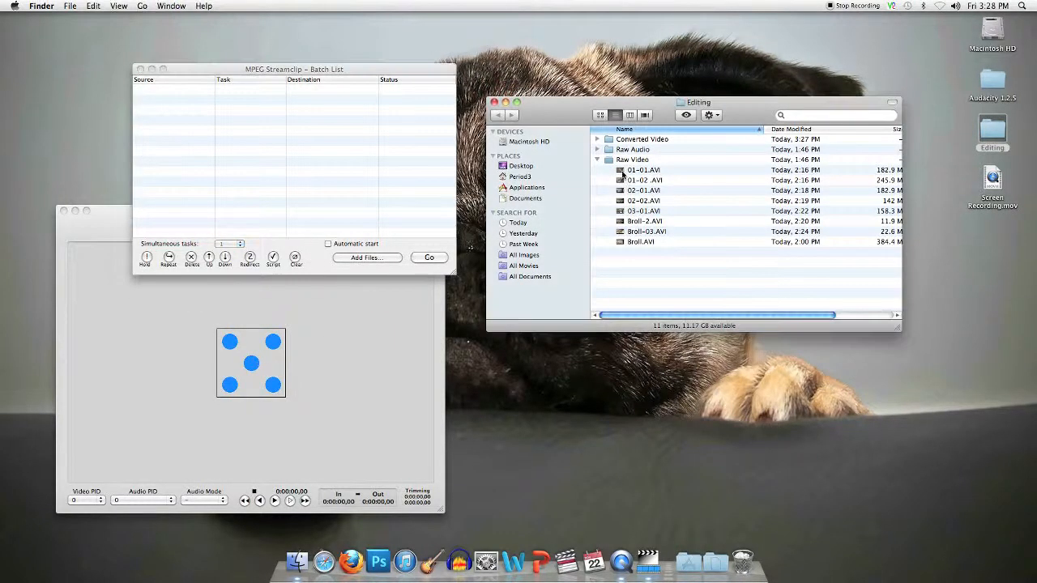
- Drag all eight Raw Video AVI clips into the Batch List as Export to QuickTime tasks
{"action": "left_click", "coordinate": [625, 171]}
{"action": "left_click_drag", "start_coordinate": [653, 258], "coordinate": [247, 139]}
{"action": "left_click_drag", "start_coordinate": [421, 126], "coordinate": [288, 117]}
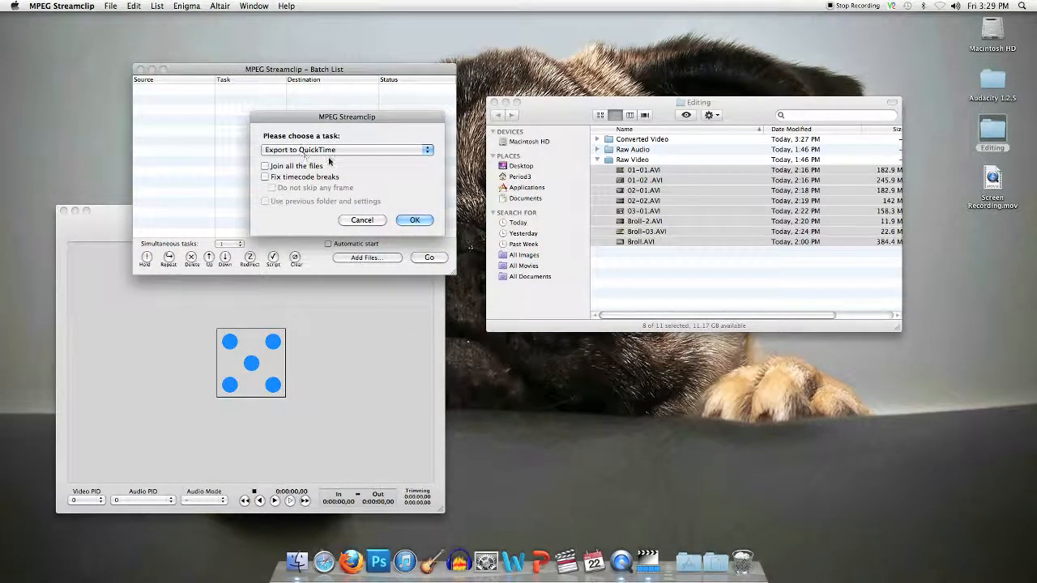
{"action": "left_click", "coordinate": [414, 220]}
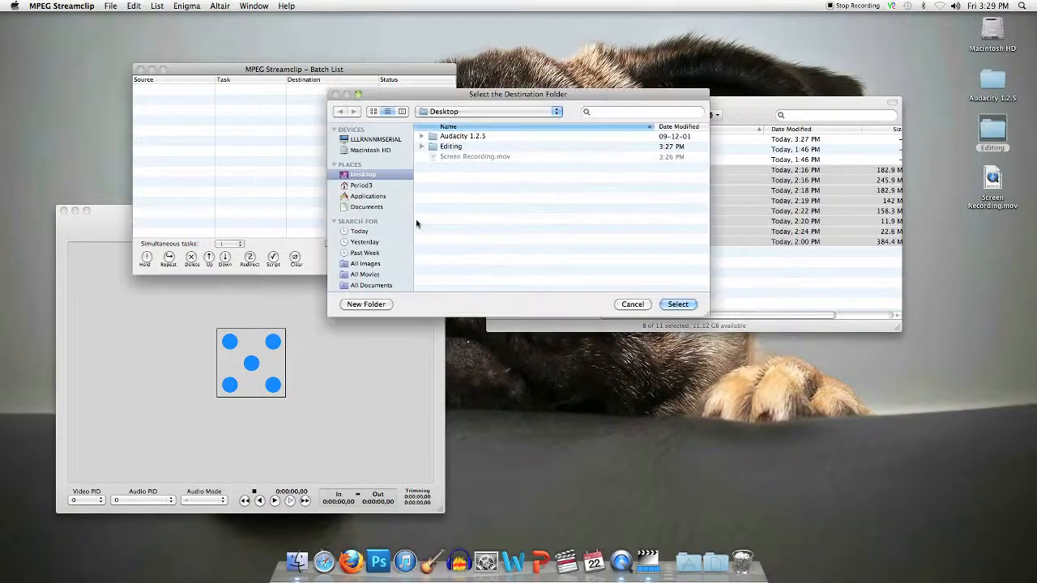
- Choose Editing > Converted Video as the export destination folder
{"action": "left_click", "coordinate": [423, 147]}
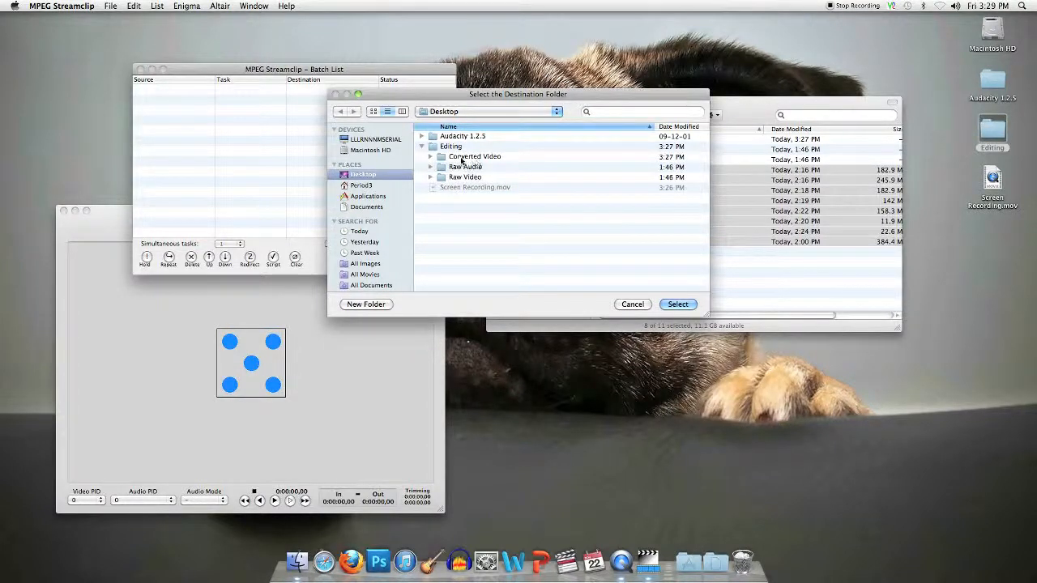
{"action": "left_click", "coordinate": [462, 159]}
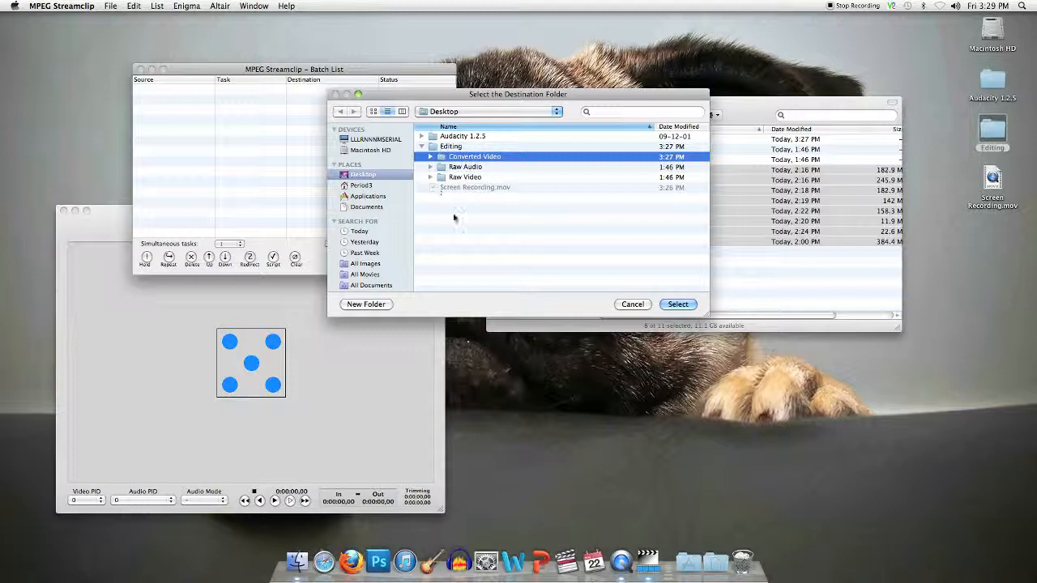
{"action": "left_click", "coordinate": [678, 305]}
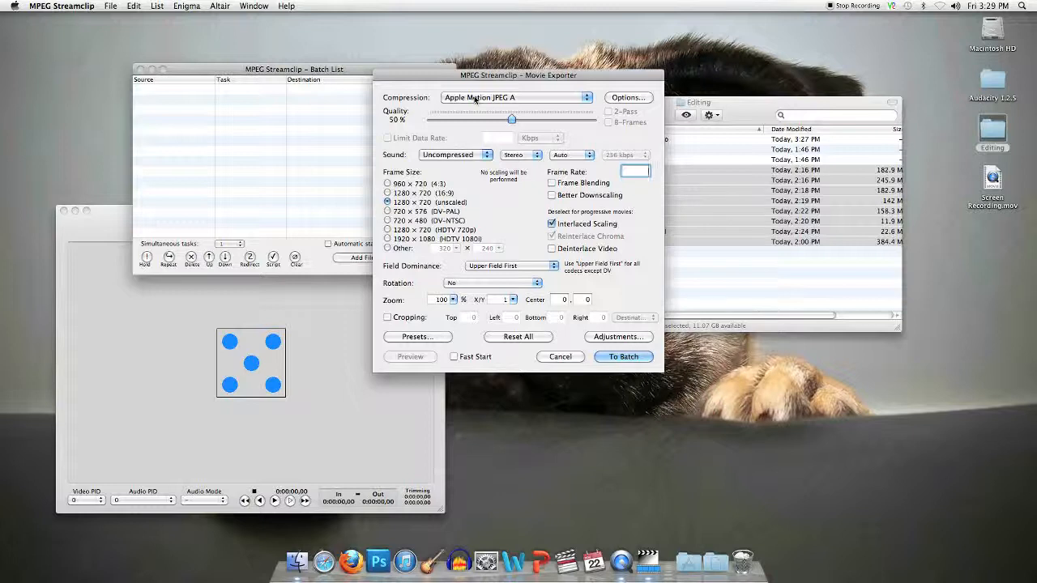
- Set Apple ProRes 422 (HQ) compression, 100% quality, interlaced scaling off, and send to batch
{"action": "left_click", "coordinate": [476, 98]}
{"action": "scroll", "coordinate": [476, 98], "scroll_direction": "up", "scroll_amount": 10}
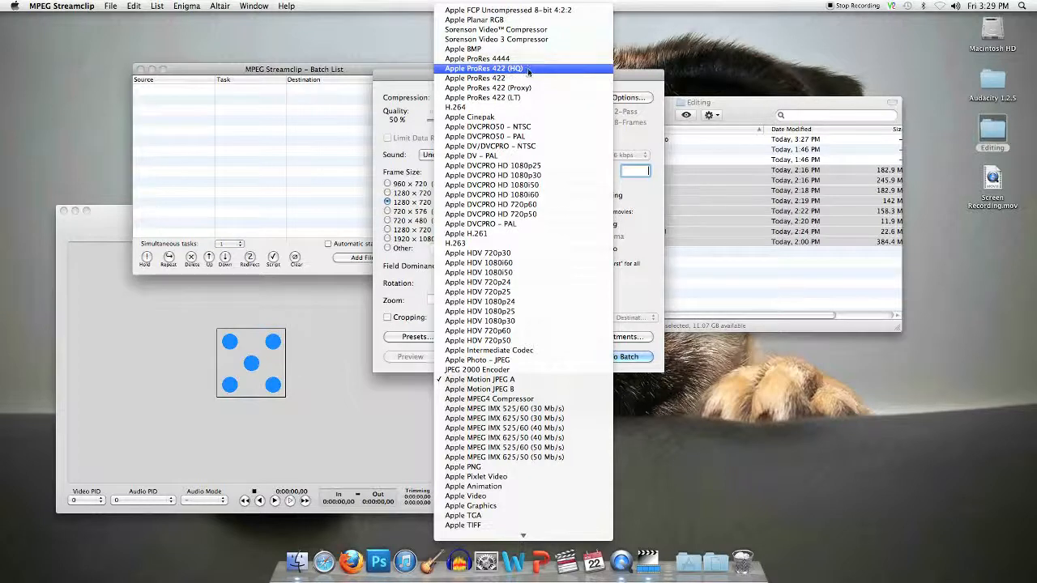
{"action": "left_click", "coordinate": [523, 72]}
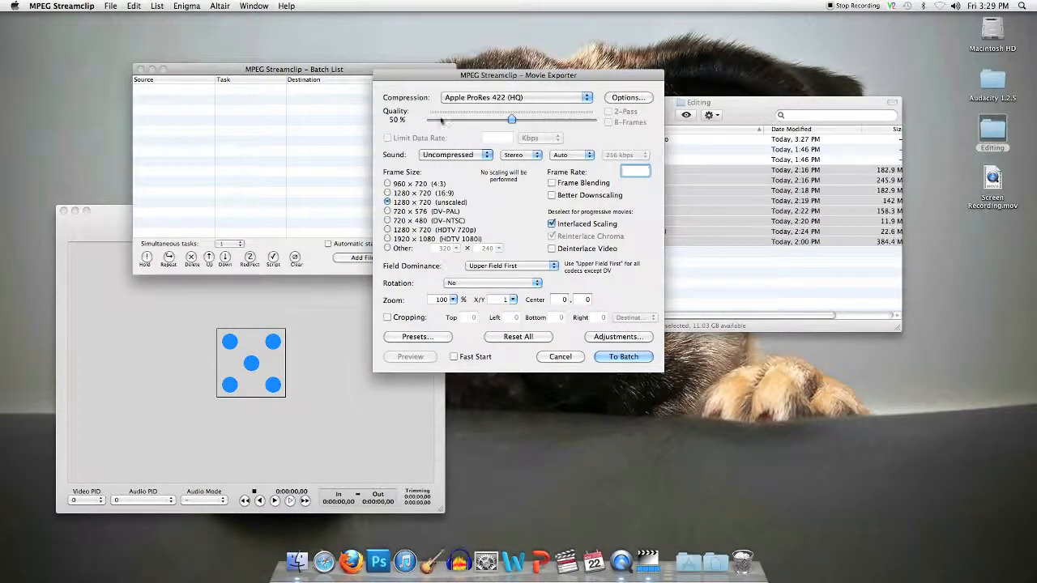
{"action": "left_click_drag", "start_coordinate": [511, 119], "coordinate": [602, 124]}
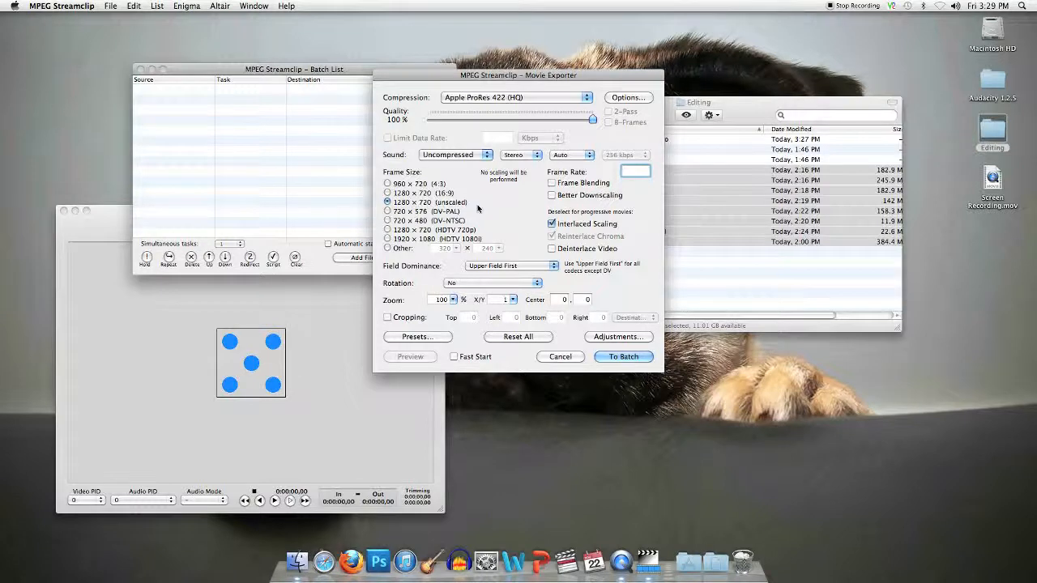
{"action": "left_click", "coordinate": [552, 224]}
{"action": "left_click", "coordinate": [628, 356]}
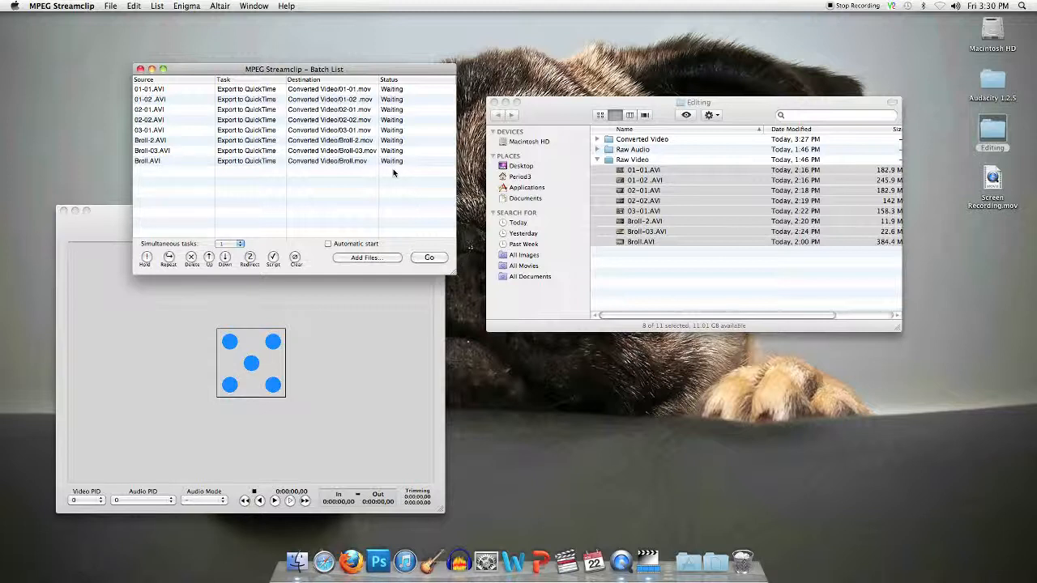
- Start the batch with Simultaneous tasks left at 1
{"action": "left_click", "coordinate": [238, 244]}
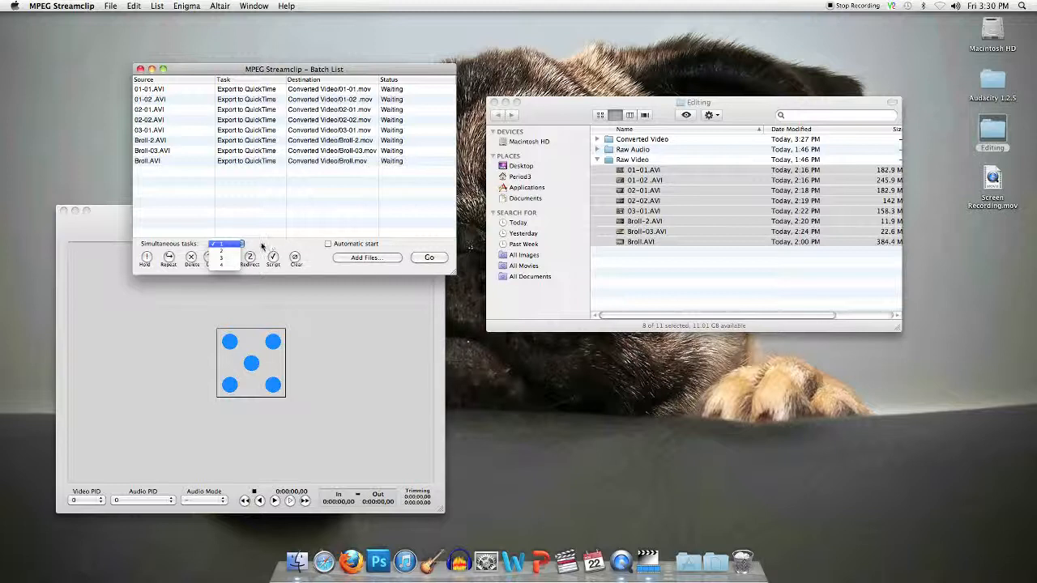
{"action": "left_click", "coordinate": [262, 247]}
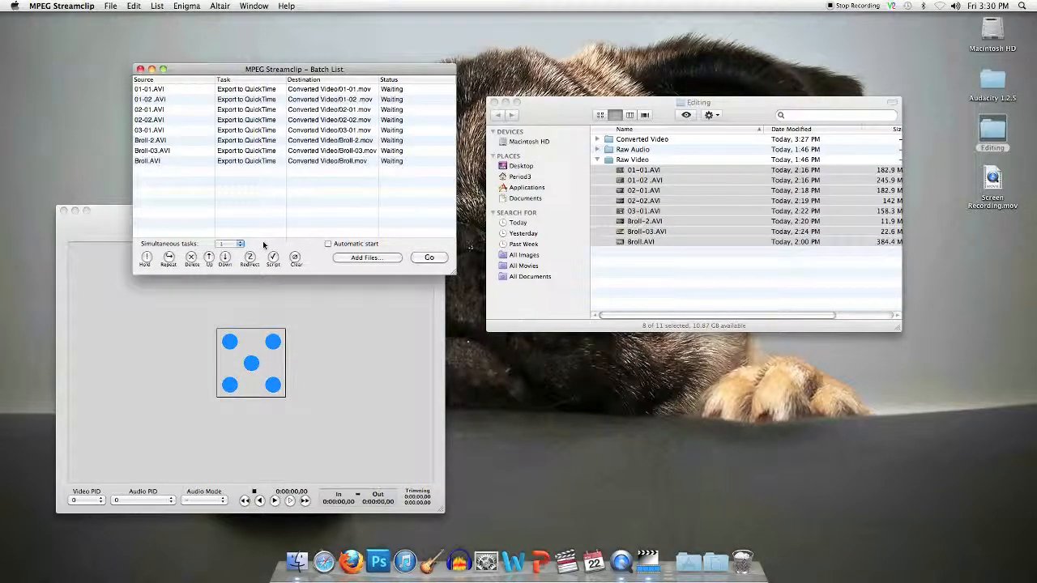
{"action": "left_click", "coordinate": [430, 258]}
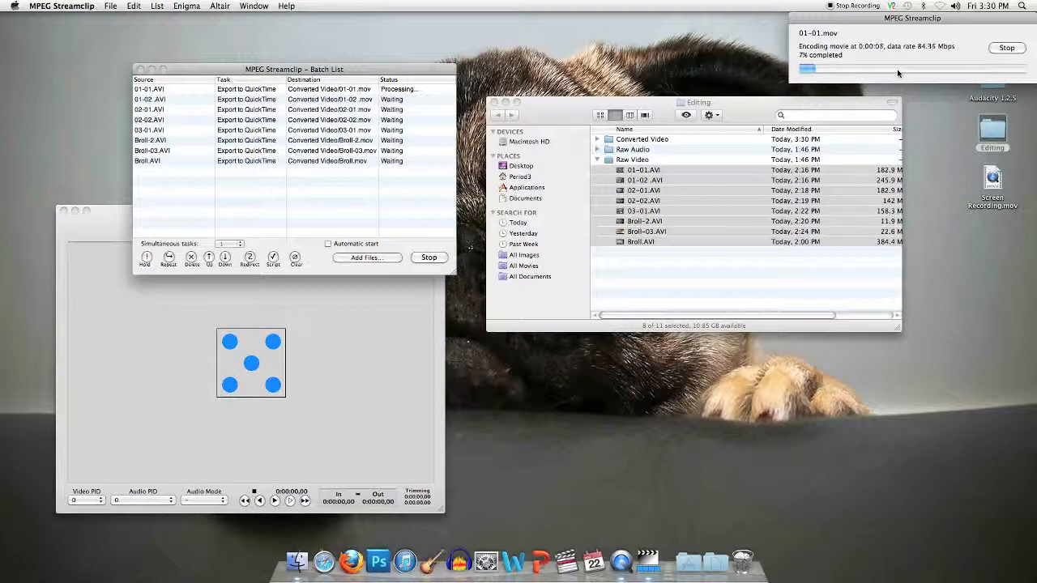
- In Finder, collapse Raw Video and expand Converted Video to reveal 01-01.mov
{"action": "left_click", "coordinate": [598, 161]}
{"action": "left_click", "coordinate": [598, 161]}
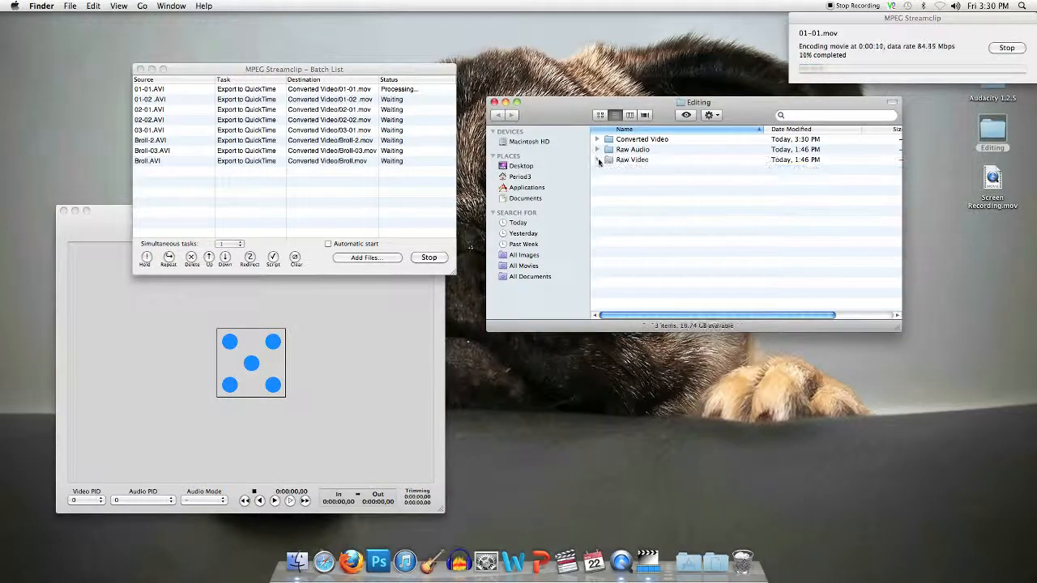
{"action": "left_click", "coordinate": [598, 140]}
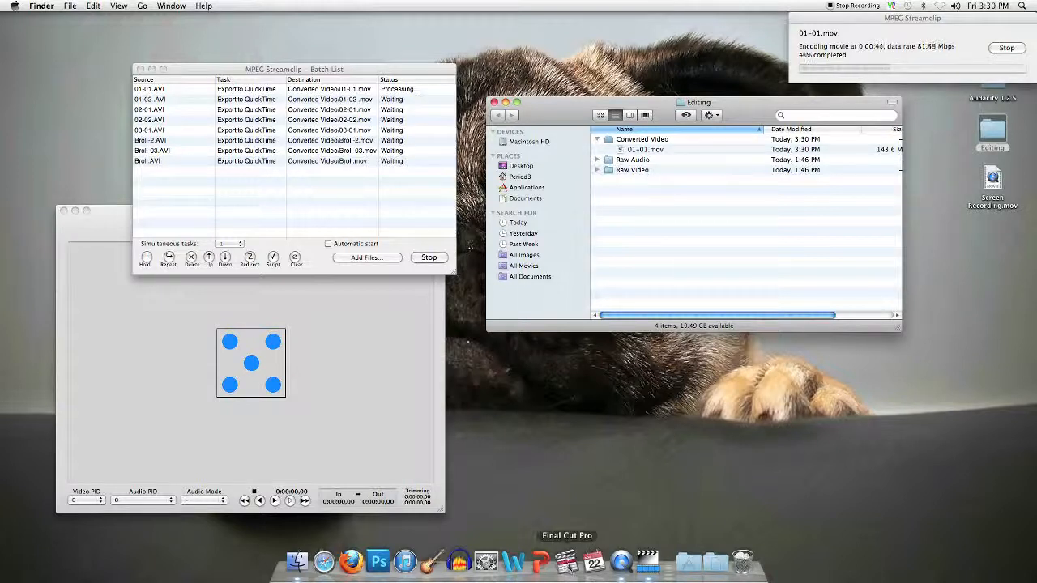
{"action": "left_click", "coordinate": [600, 461]}
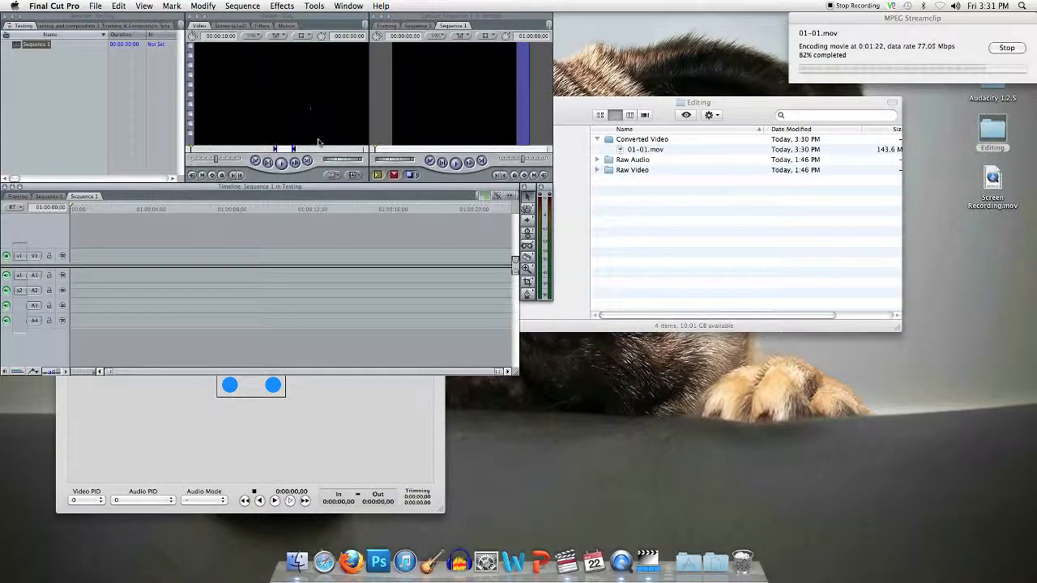
- Enlarge the Final Cut Pro timeline, then select 01-01.mov and shift the Finder window right
{"action": "left_click_drag", "start_coordinate": [519, 373], "coordinate": [549, 379]}
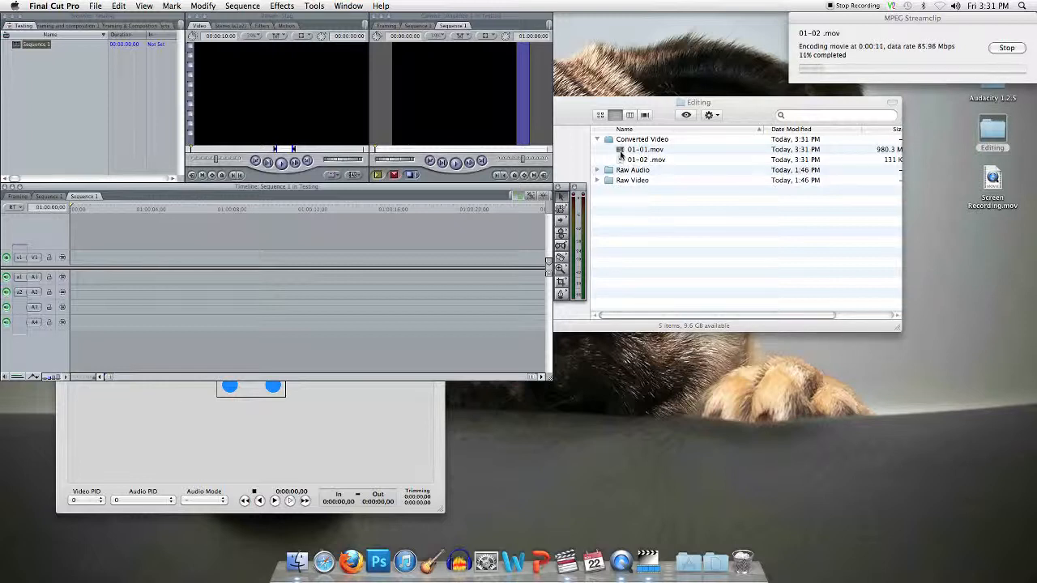
{"action": "left_click", "coordinate": [623, 152]}
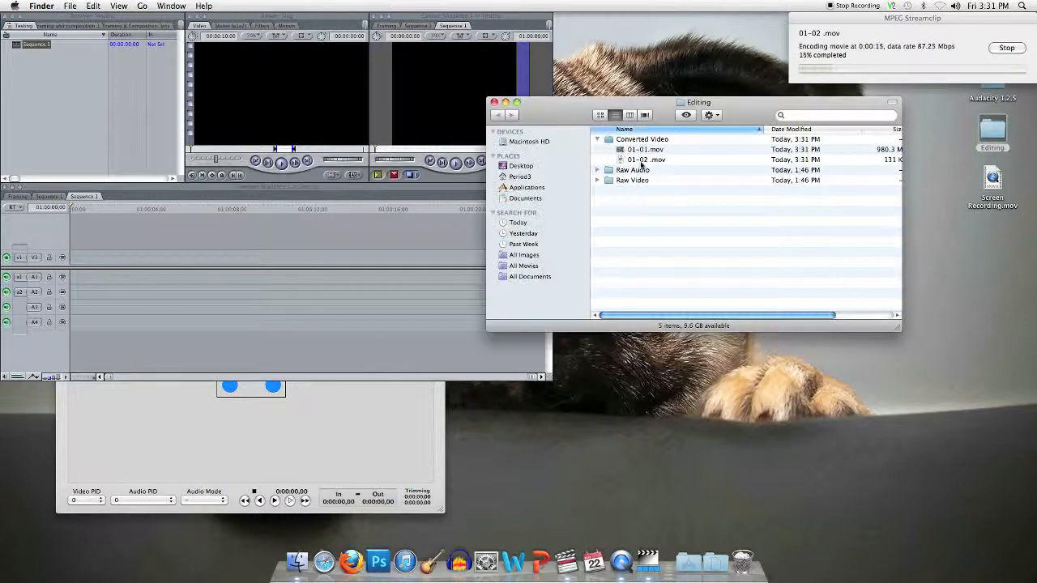
{"action": "left_click", "coordinate": [625, 153]}
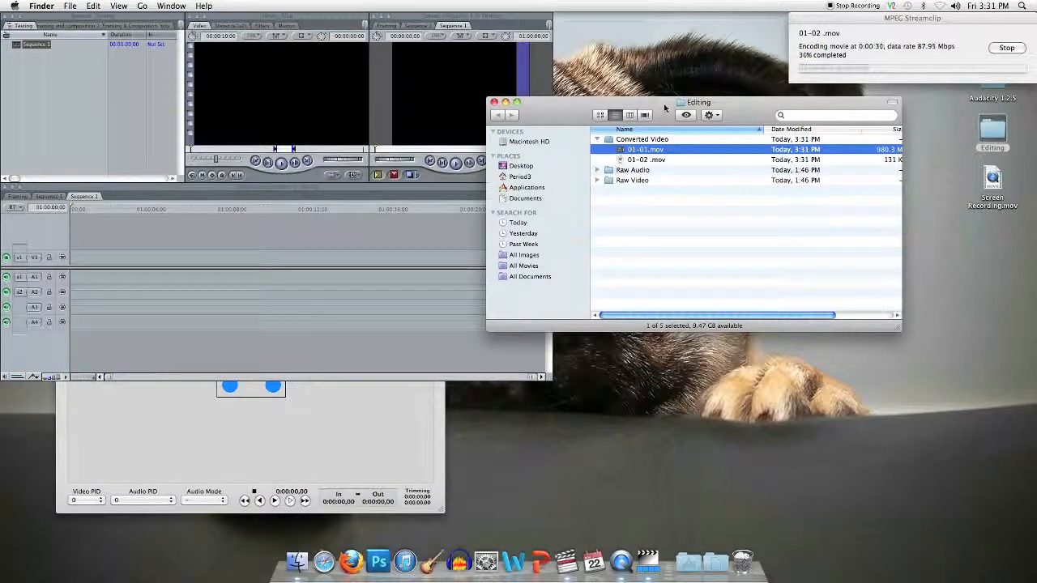
{"action": "left_click_drag", "start_coordinate": [655, 119], "coordinate": [746, 131]}
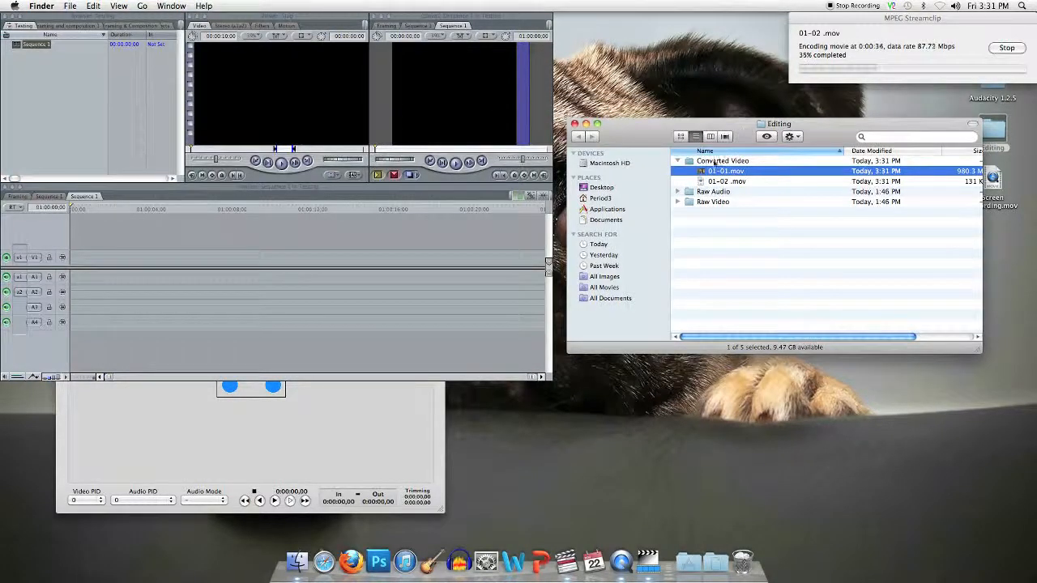